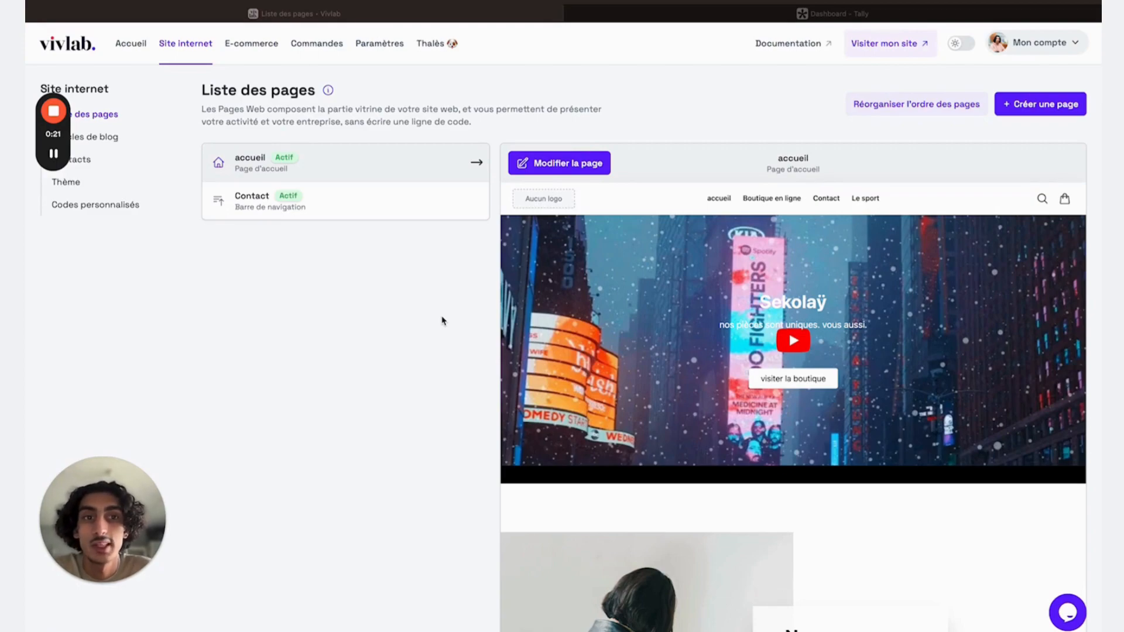
Switch to Tally and create a form from the Contact form template.
{"action": "left_click", "coordinate": [762, 17]}
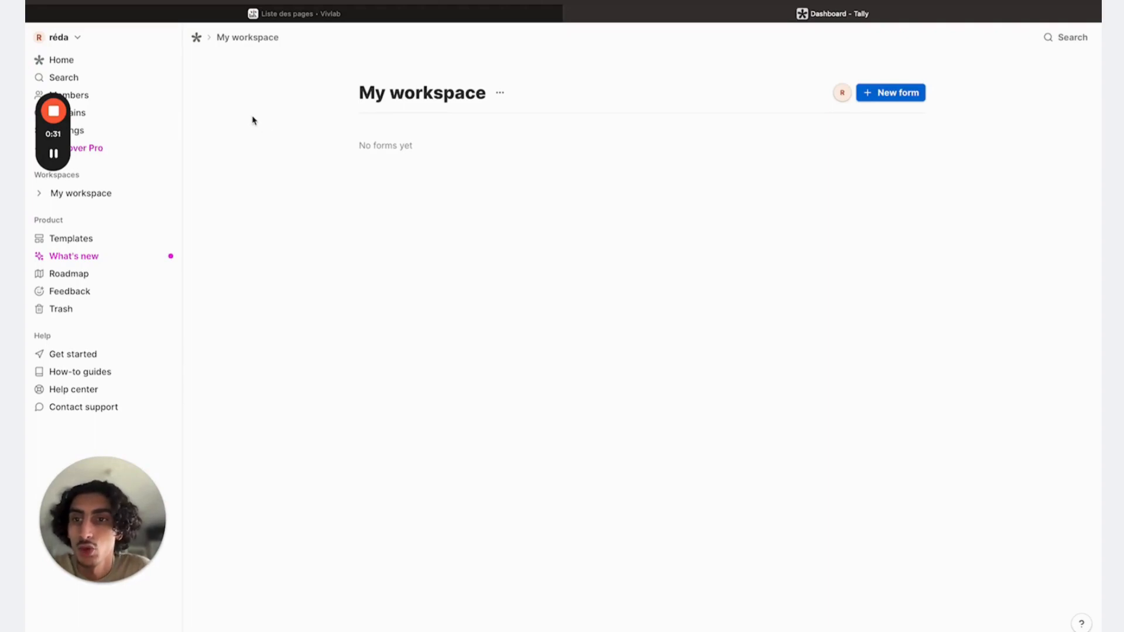
{"action": "left_click", "coordinate": [98, 60]}
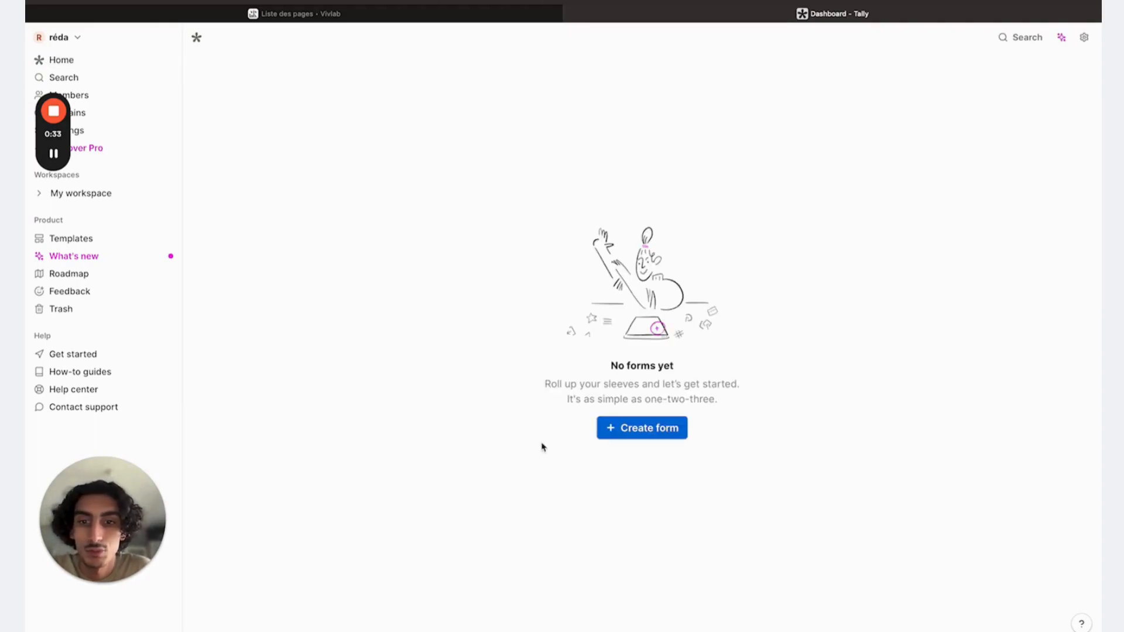
{"action": "left_click", "coordinate": [652, 436]}
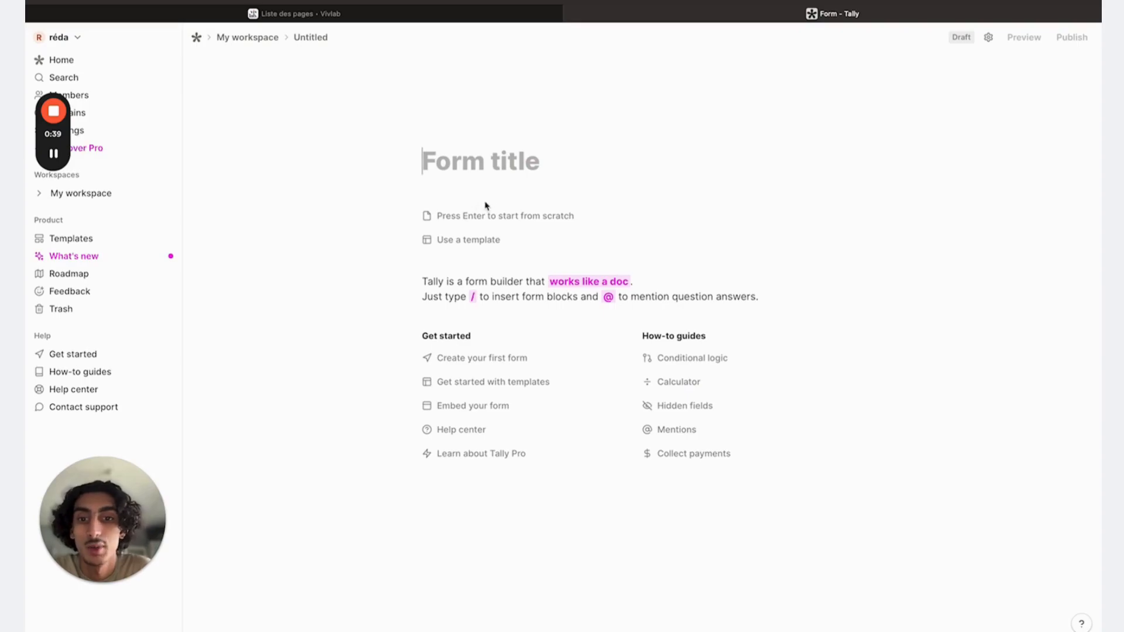
{"action": "left_click", "coordinate": [454, 242]}
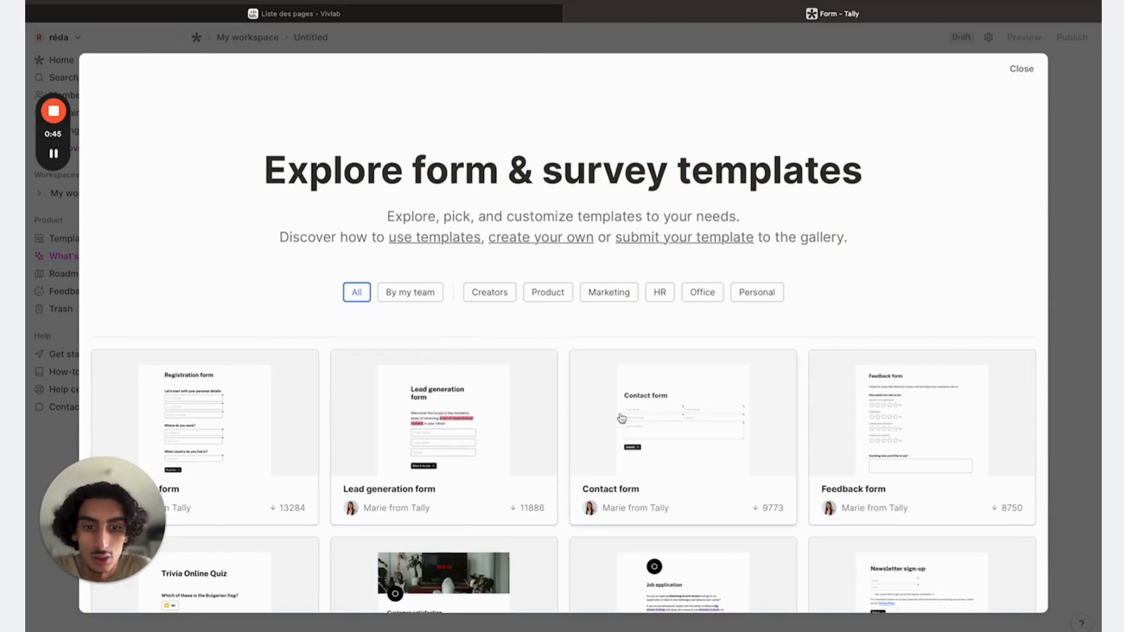
{"action": "left_click", "coordinate": [663, 419]}
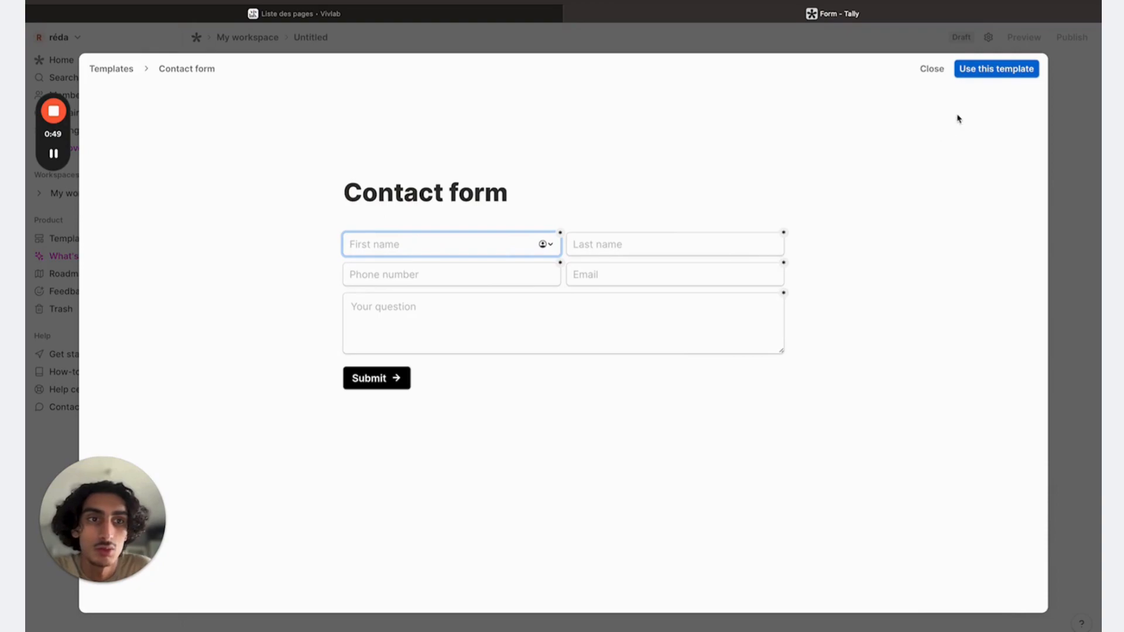
{"action": "left_click", "coordinate": [1002, 69]}
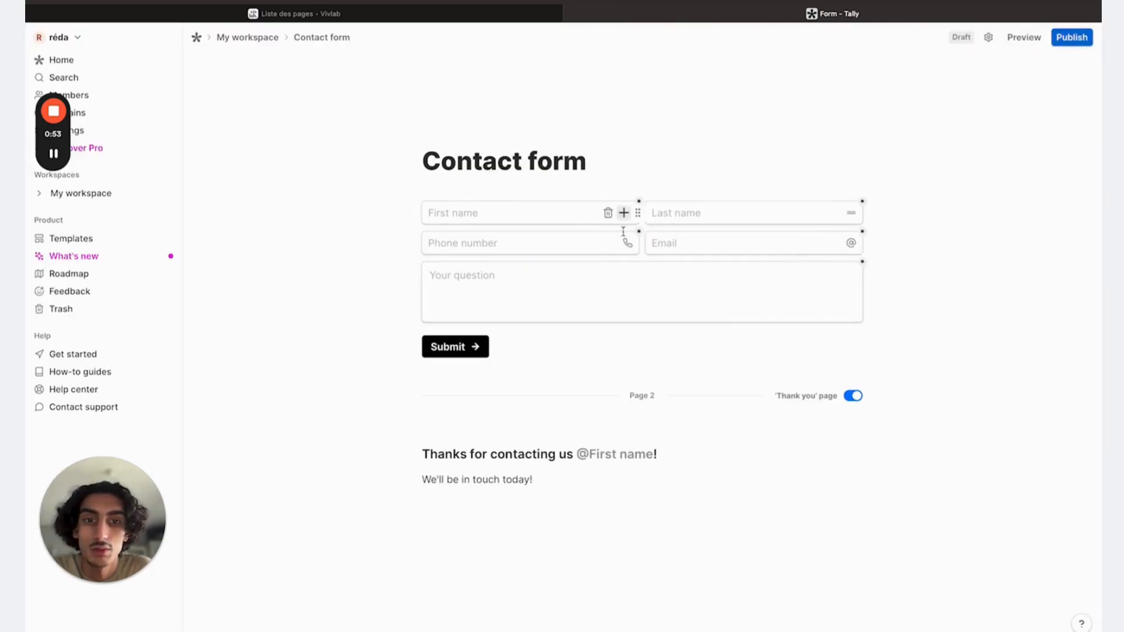
Try editing the First name field's placeholder text in the contact form.
{"action": "left_click", "coordinate": [532, 207]}
{"action": "key", "text": "BackSpace"}
{"action": "key", "text": "BackSpace"}
{"action": "type", "text": "me"}
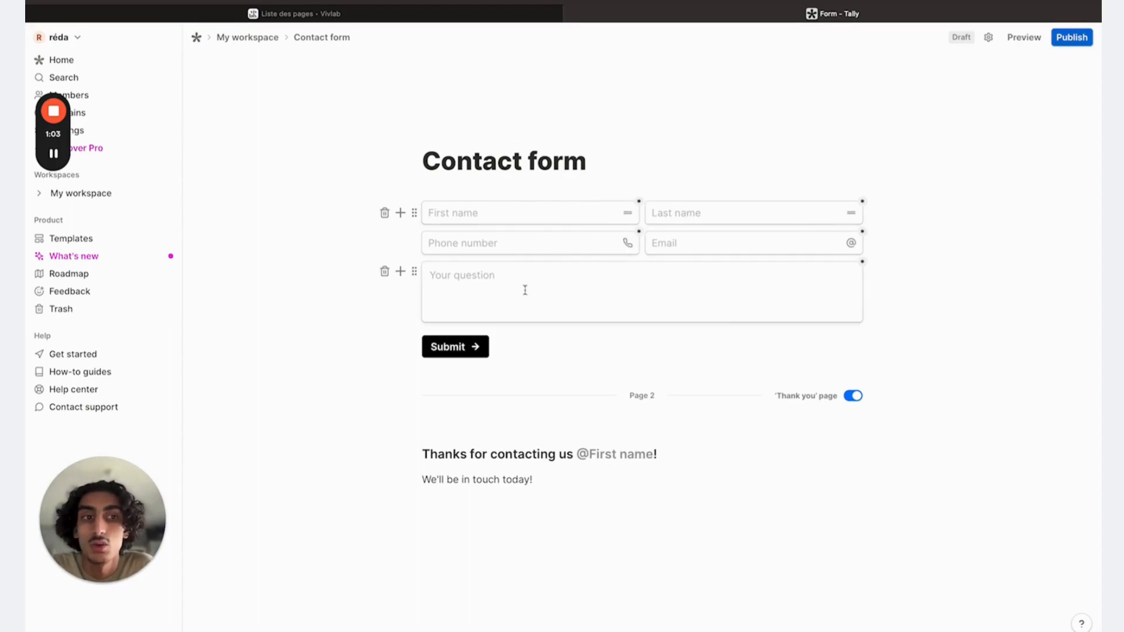
Publish the contact form and choose the Standard option for embedding it in a website.
{"action": "left_click", "coordinate": [1077, 39]}
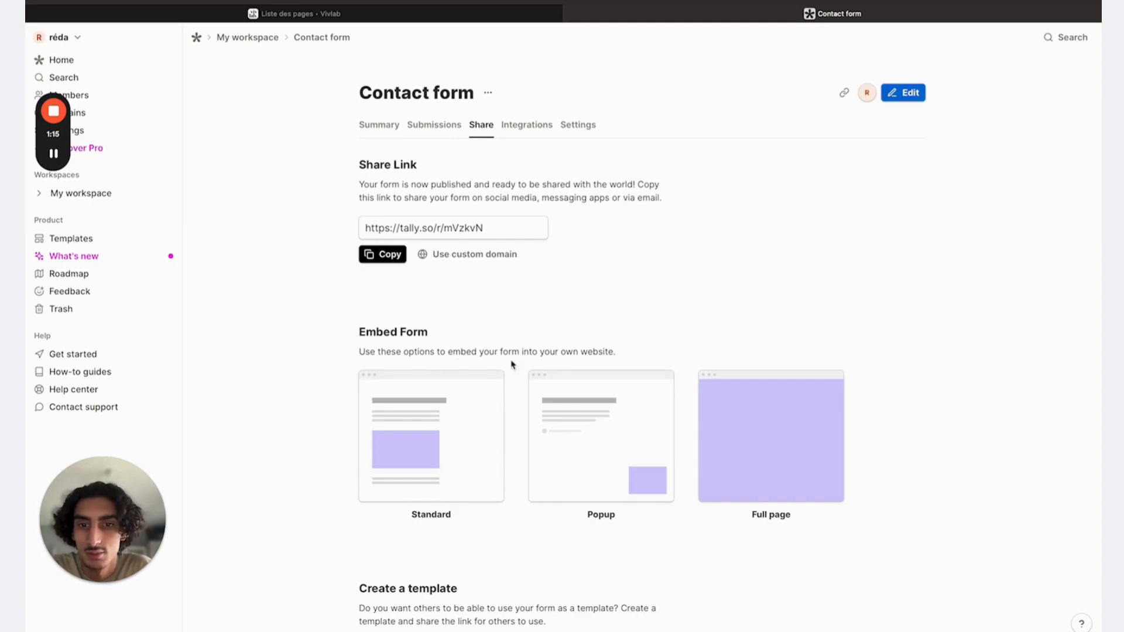
{"action": "scroll", "coordinate": [529, 369], "scroll_direction": "down", "scroll_amount": 3}
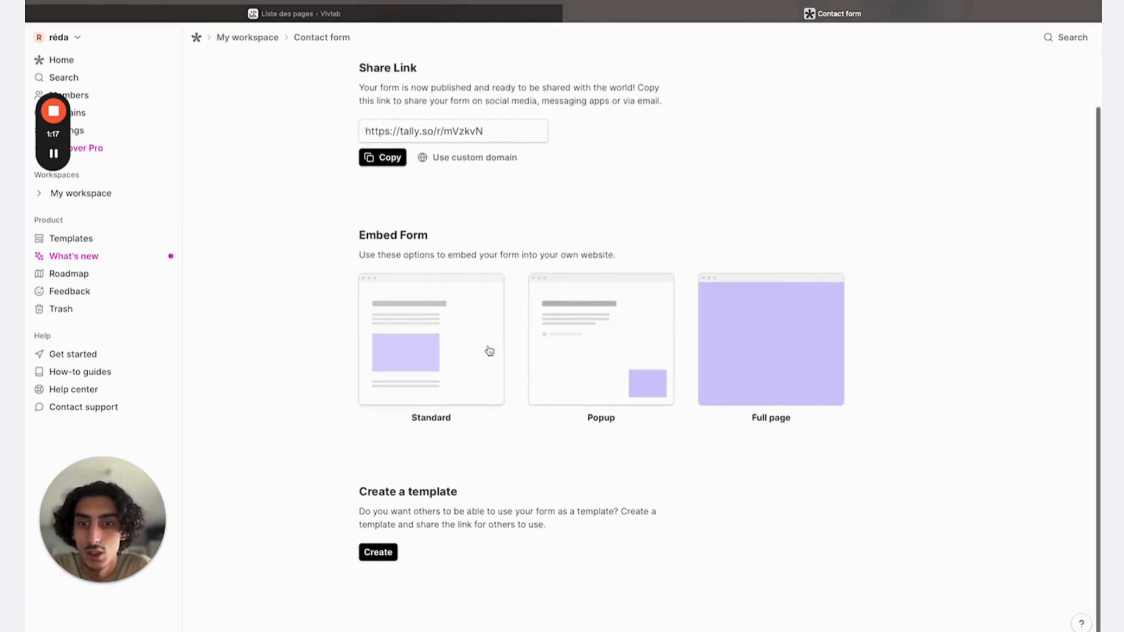
{"action": "left_click", "coordinate": [449, 347]}
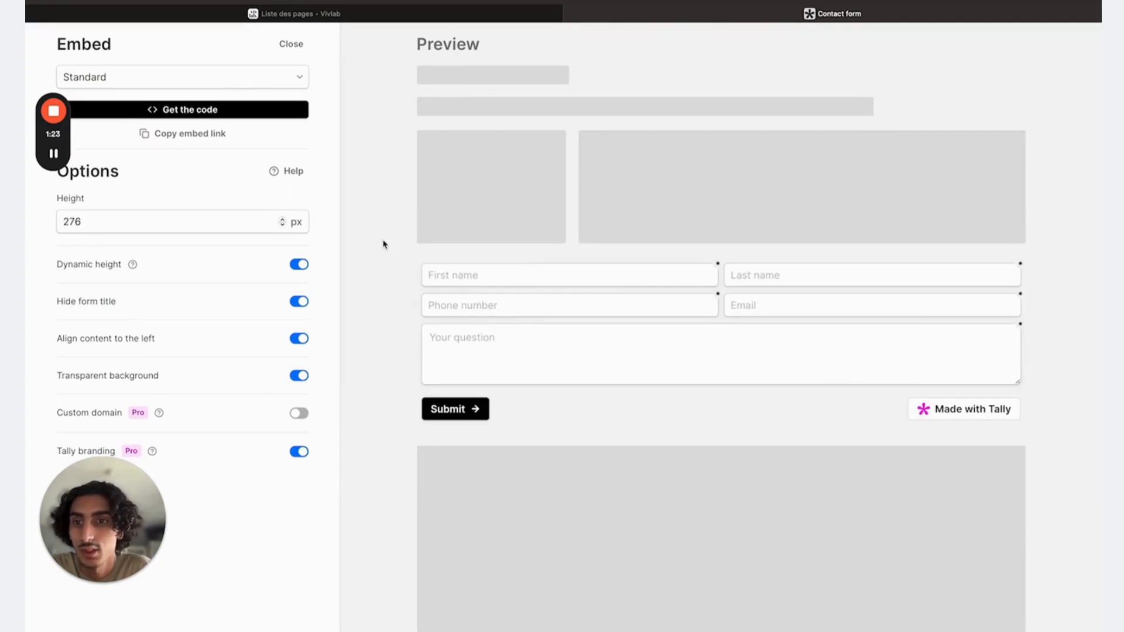
Display the form's embed code and copy only its iframe element, without the script part.
{"action": "left_click", "coordinate": [194, 112]}
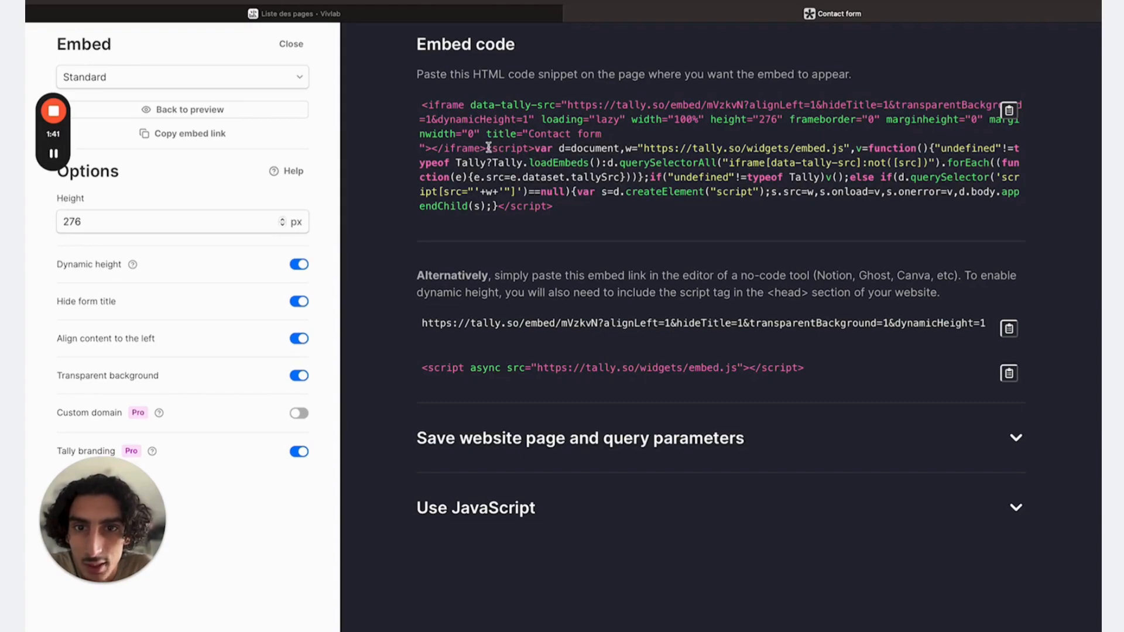
{"action": "left_click_drag", "start_coordinate": [487, 147], "coordinate": [420, 105]}
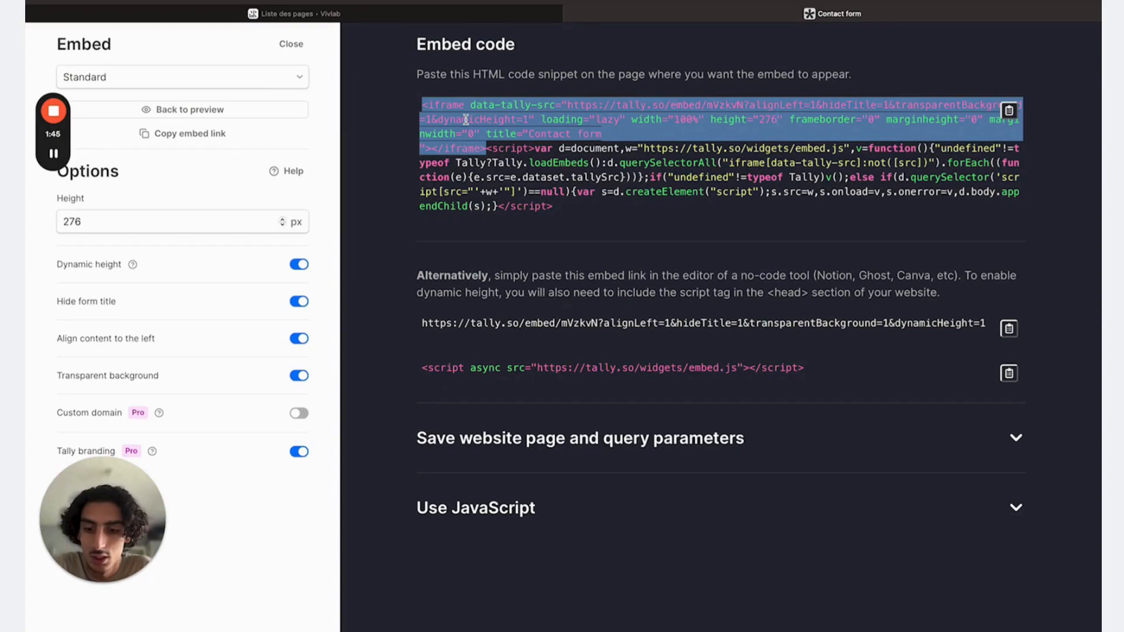
{"action": "left_click", "coordinate": [524, 115]}
Switch to Vivlab, open the accueil page for editing and insert the "L'OCÉAN !" model from the Texte - Image category.
{"action": "left_click", "coordinate": [434, 17]}
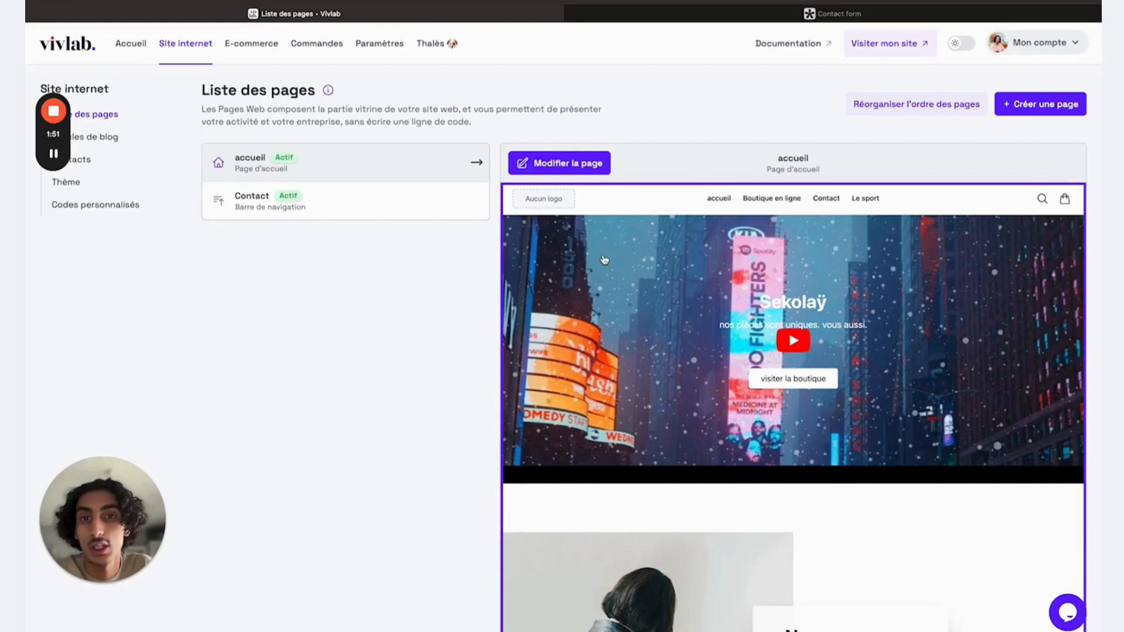
{"action": "left_click", "coordinate": [637, 295]}
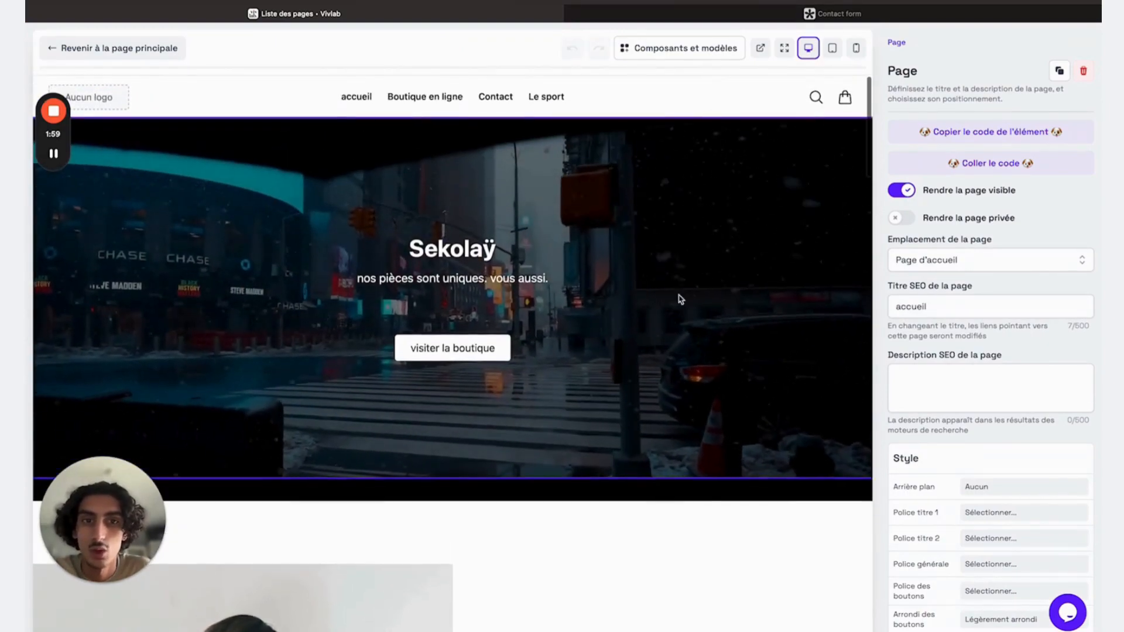
{"action": "left_click", "coordinate": [696, 51]}
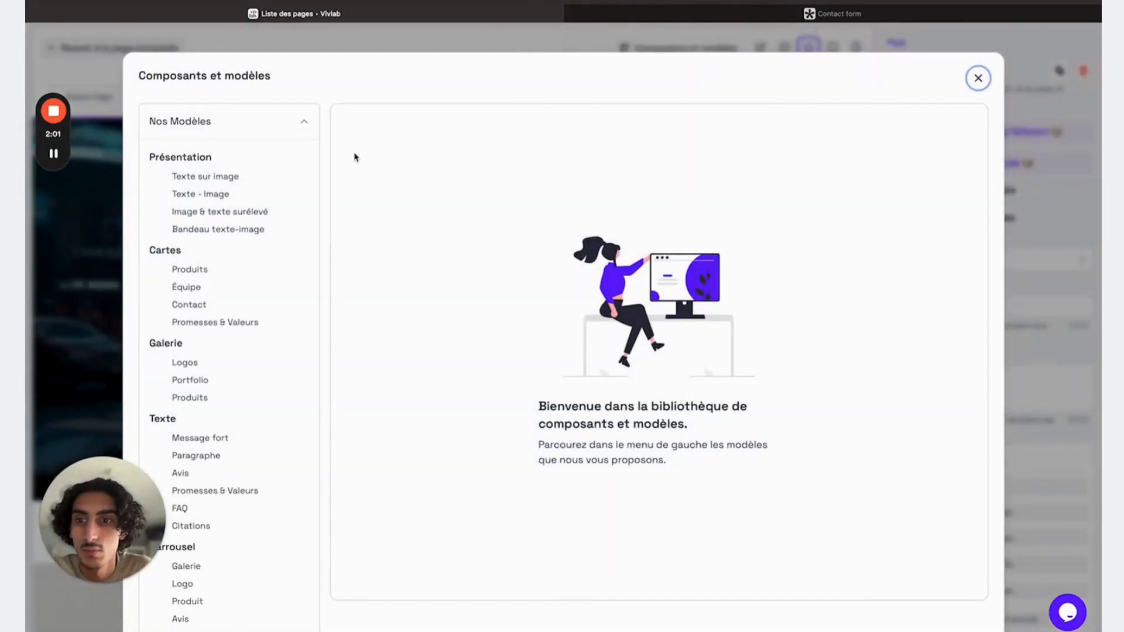
{"action": "left_click", "coordinate": [208, 195]}
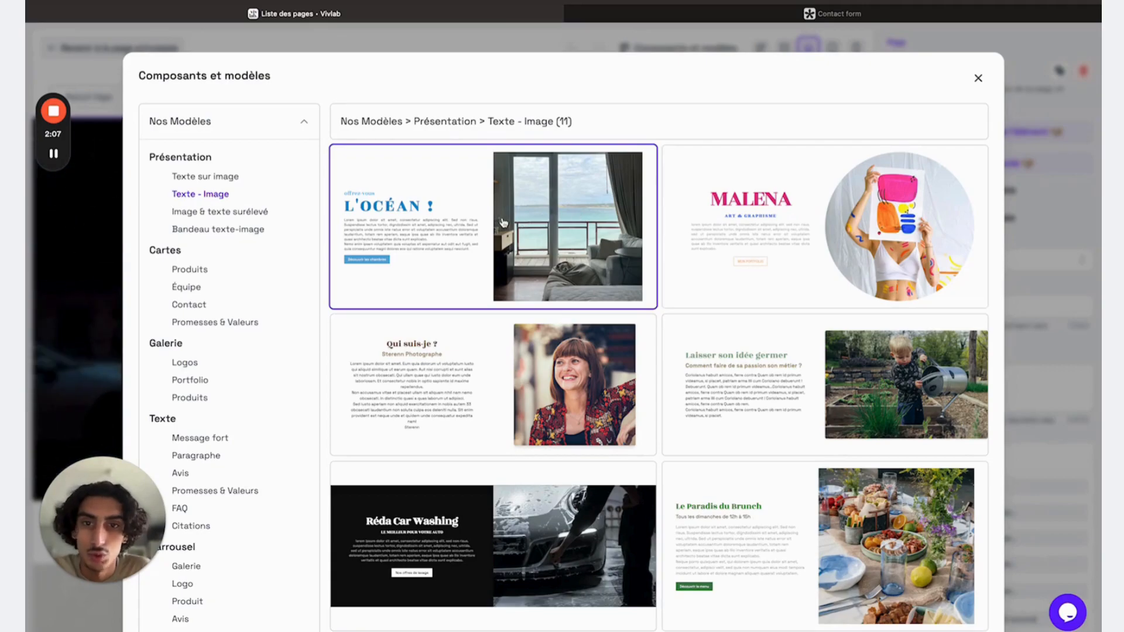
{"action": "left_click", "coordinate": [503, 223]}
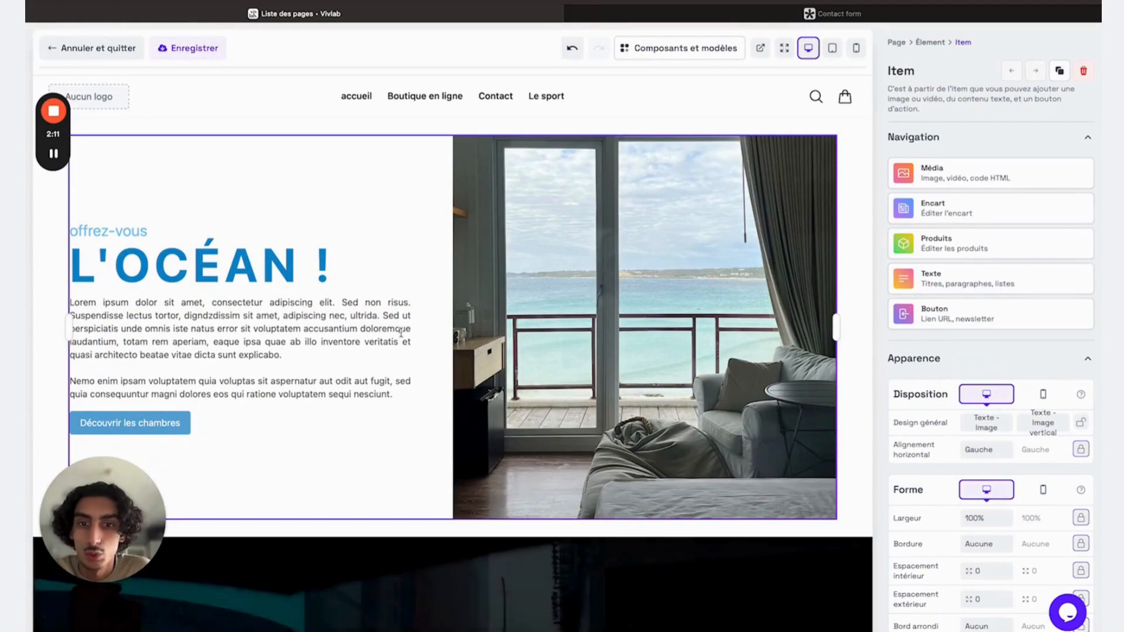
Set the content type of the new section's image to Code HTML.
{"action": "left_click", "coordinate": [626, 296]}
{"action": "left_click", "coordinate": [954, 165]}
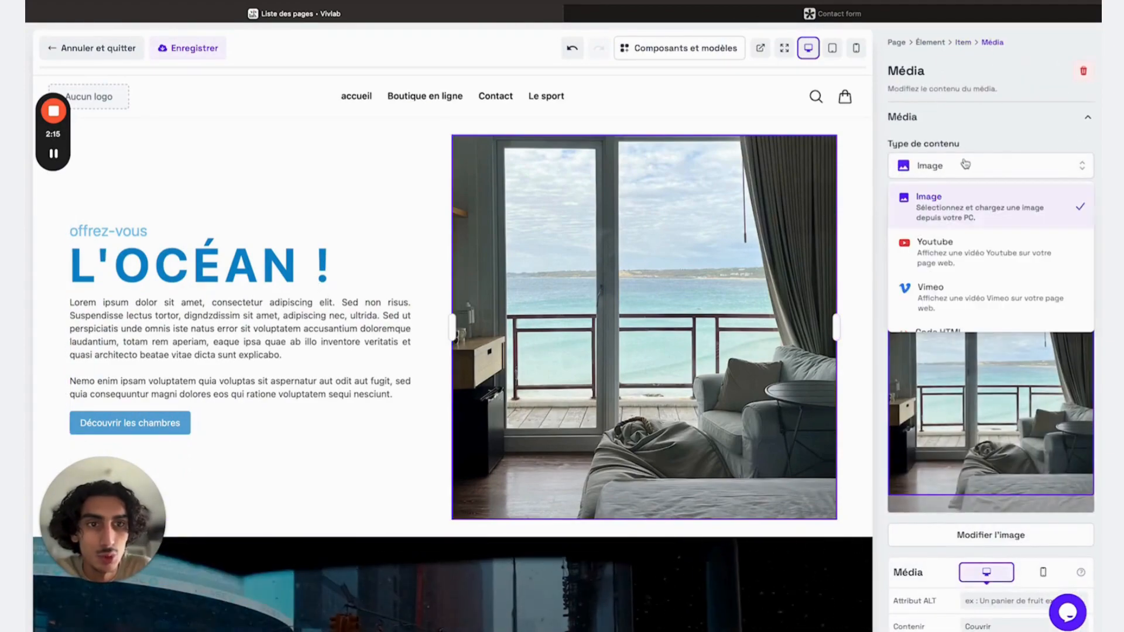
{"action": "scroll", "coordinate": [960, 264], "scroll_direction": "down", "scroll_amount": 2}
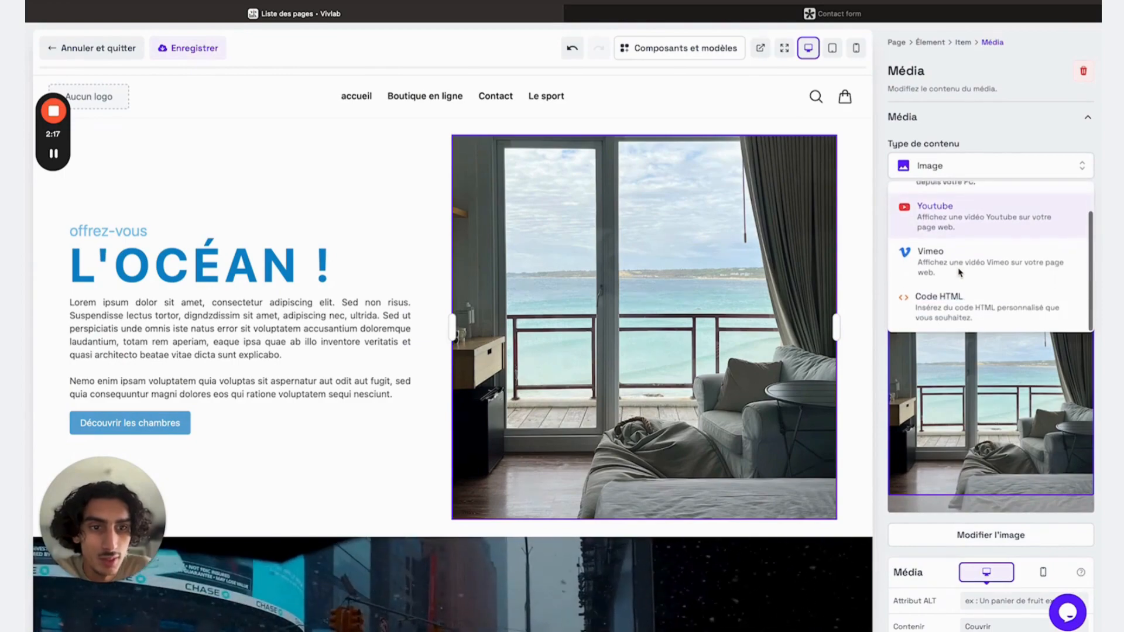
{"action": "left_click", "coordinate": [948, 302]}
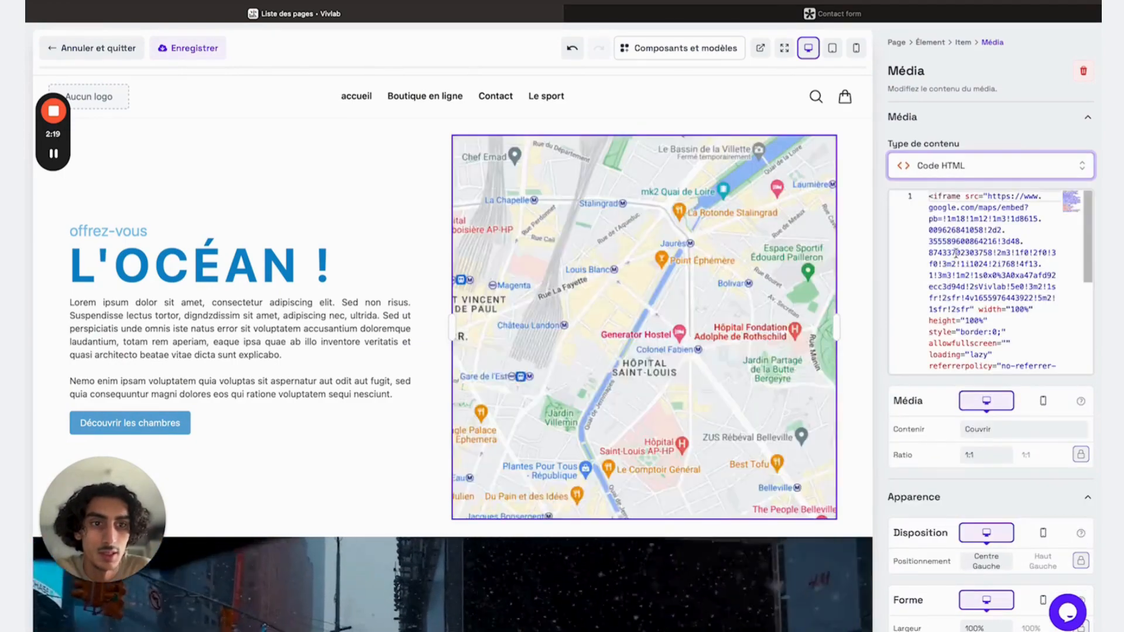
Replace the default map code in the media's HTML with the copied Tally iframe code.
{"action": "scroll", "coordinate": [1044, 341], "scroll_direction": "down", "scroll_amount": 2}
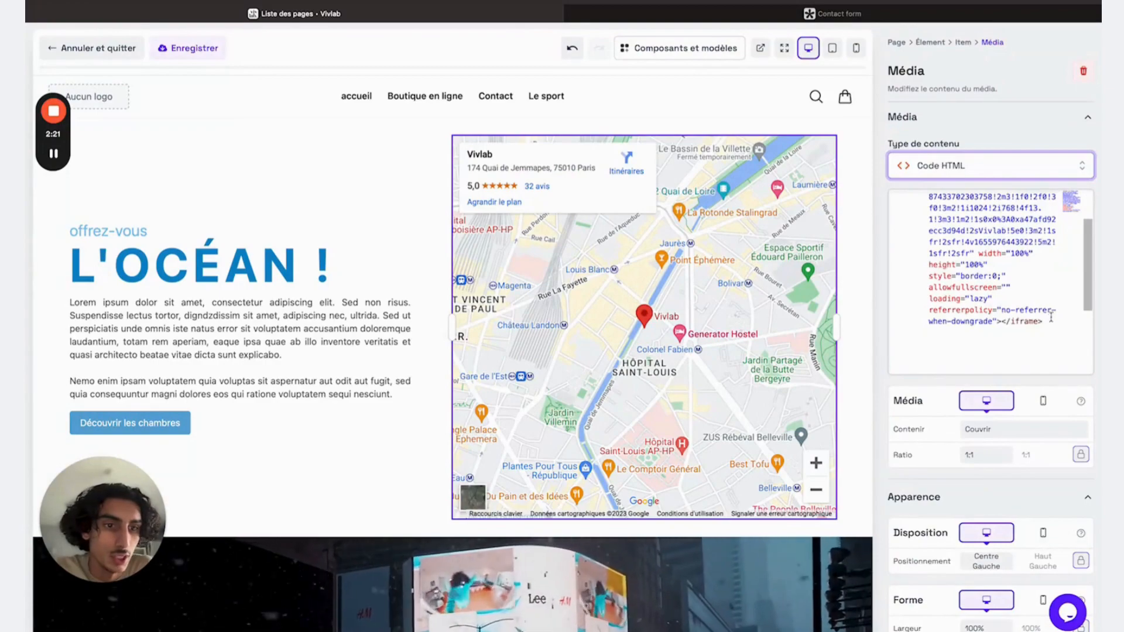
{"action": "left_click_drag", "start_coordinate": [1048, 322], "coordinate": [928, 178]}
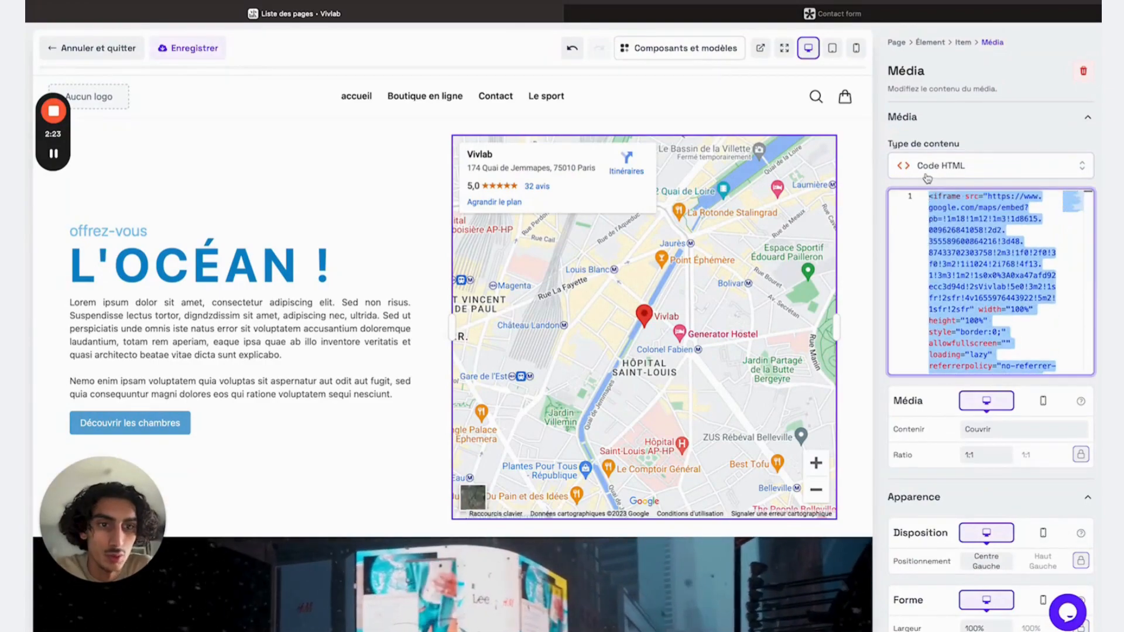
{"action": "key", "text": "BackSpace"}
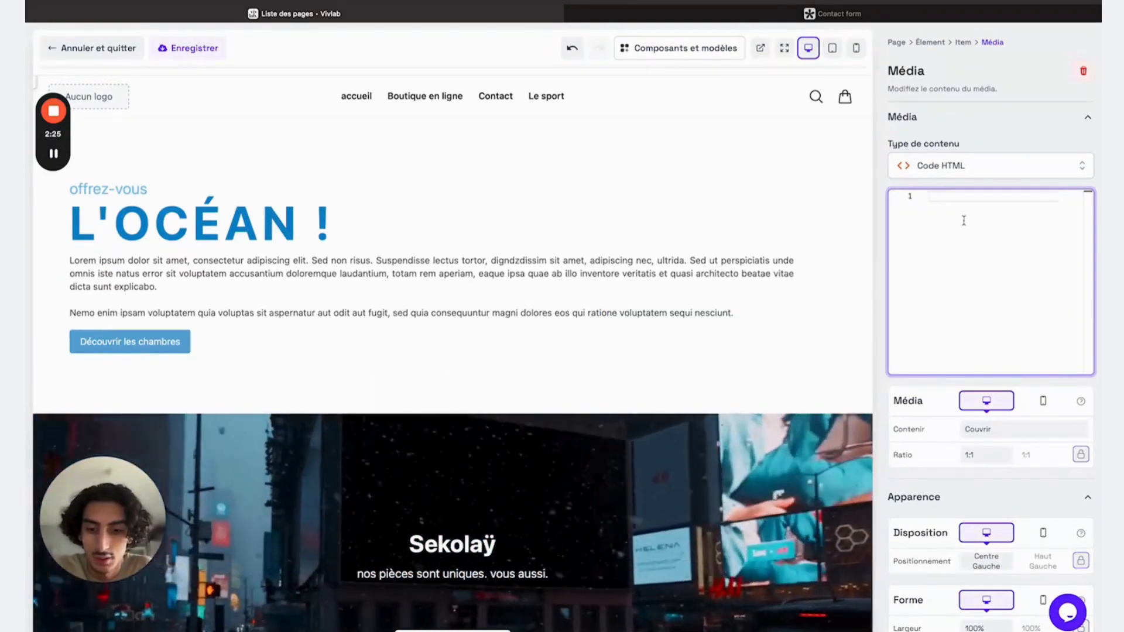
{"action": "type", "text": "<iframe data-tally-src=\"https://tally.so/embed/mVzkvN?alignLeft=1&hideTitle=1&transparentBackground=1&dynamicHeight=1\" loading=\"lazy\" width=\"100%\" height=\"276\" frameborder=\"0\" marginheight=\"0\" marginwidth=\"0\" title=\"Contact form \"></iframe>"}
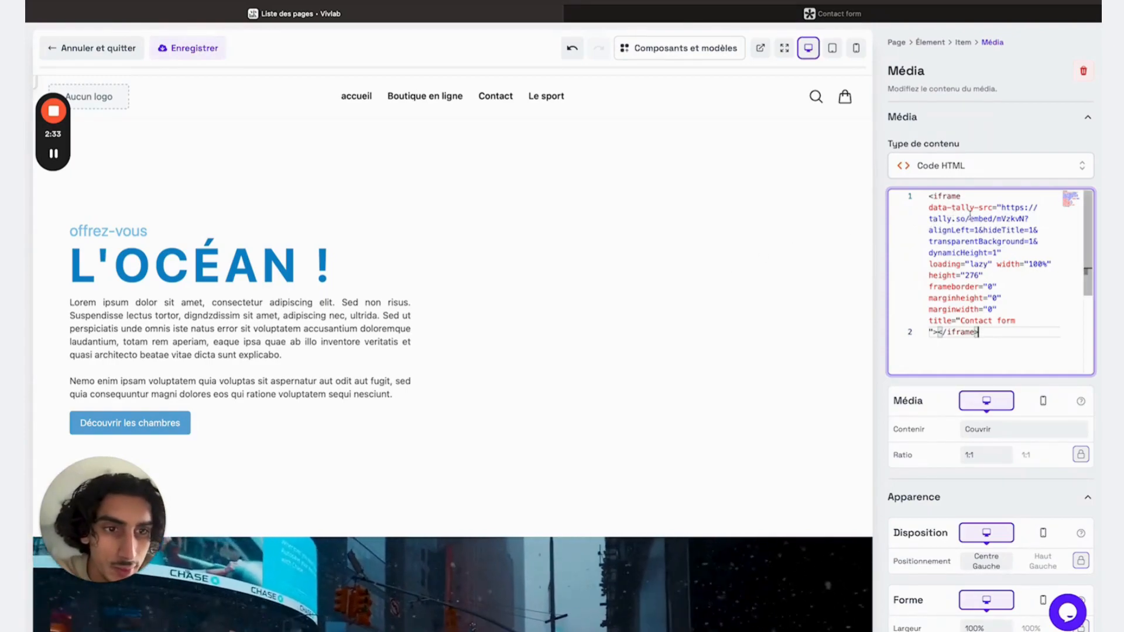
Shorten the iframe's data-tally-src attribute to src and save the page.
{"action": "left_click_drag", "start_coordinate": [978, 207], "coordinate": [930, 209]}
{"action": "key", "text": "BackSpace"}
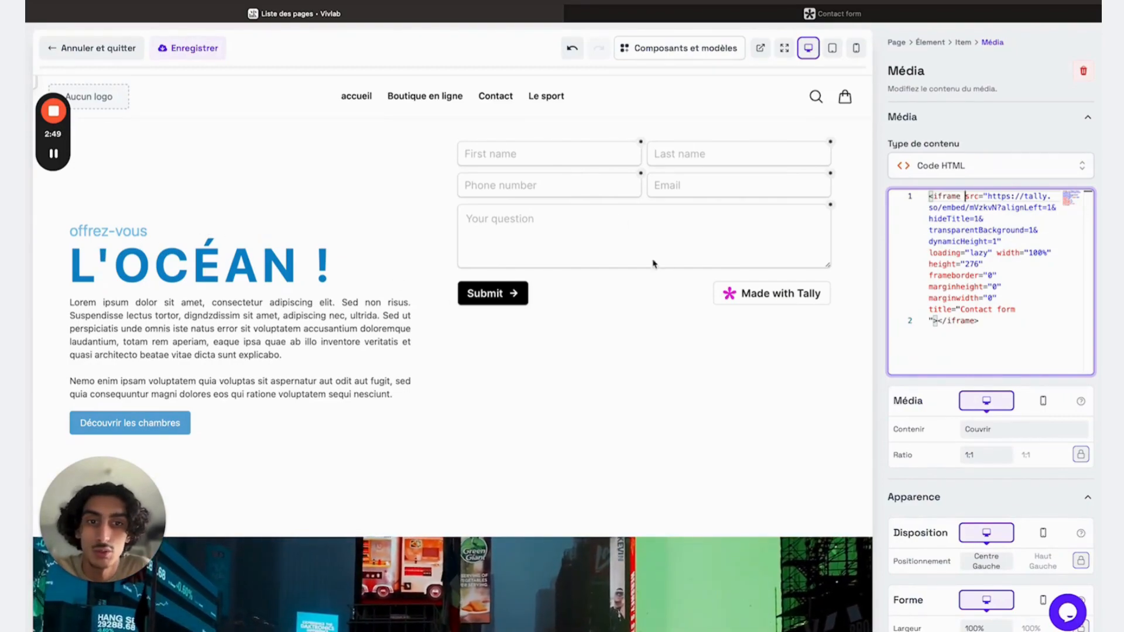
{"action": "left_click", "coordinate": [987, 322]}
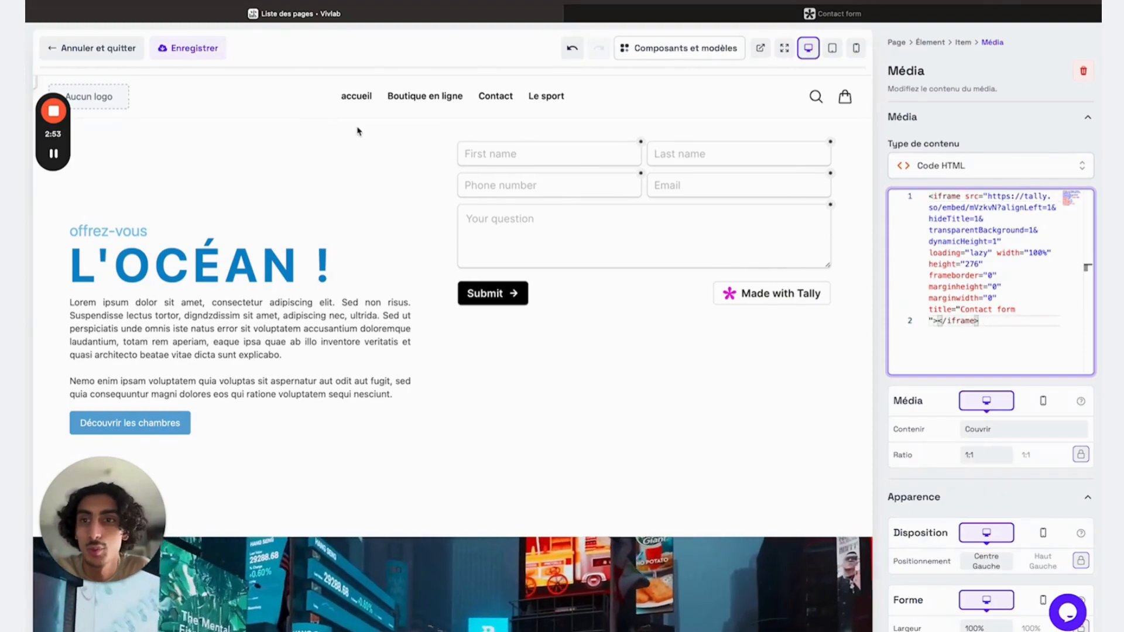
{"action": "left_click", "coordinate": [208, 49]}
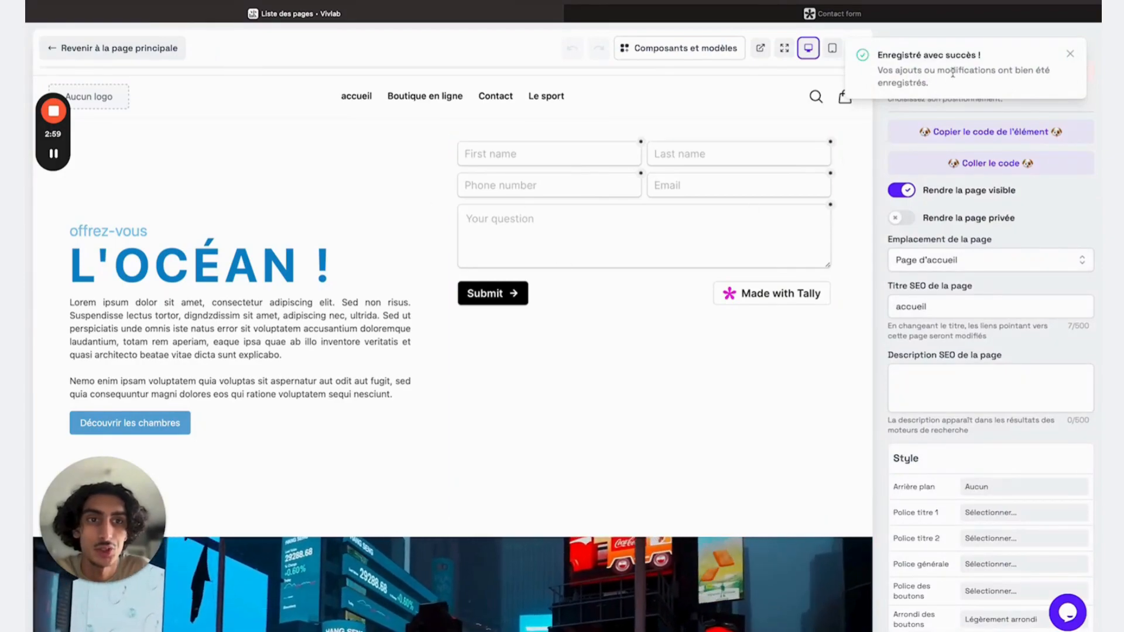
Open the live site, test the embedded form's First name field with "djff", clear it and return to the page editor.
{"action": "left_click", "coordinate": [759, 48]}
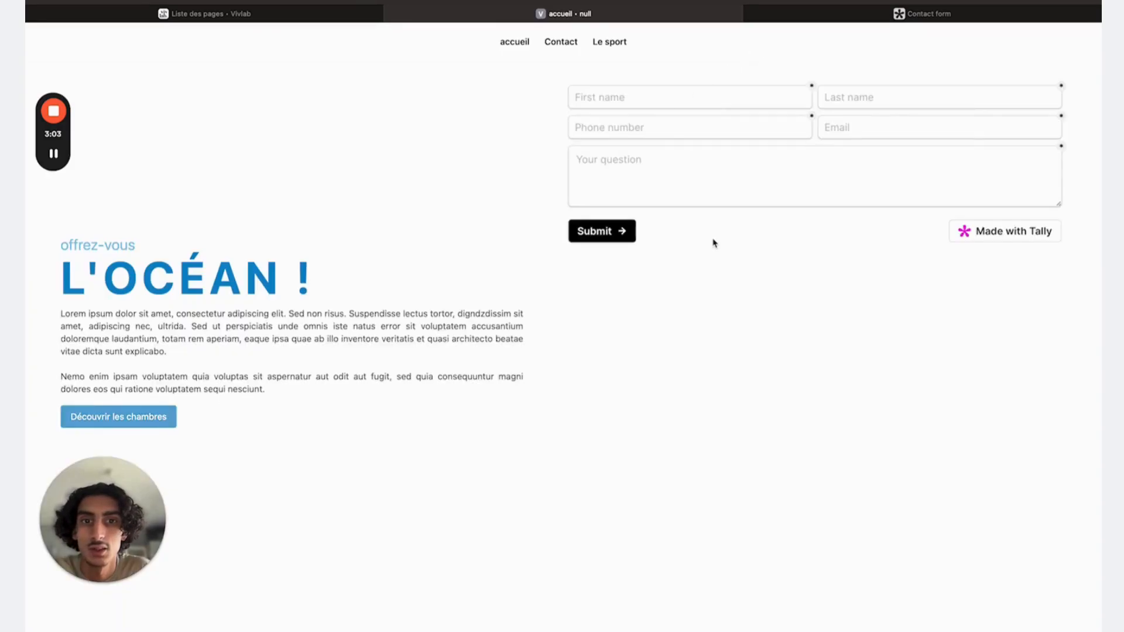
{"action": "left_click", "coordinate": [687, 95]}
{"action": "type", "text": "djff"}
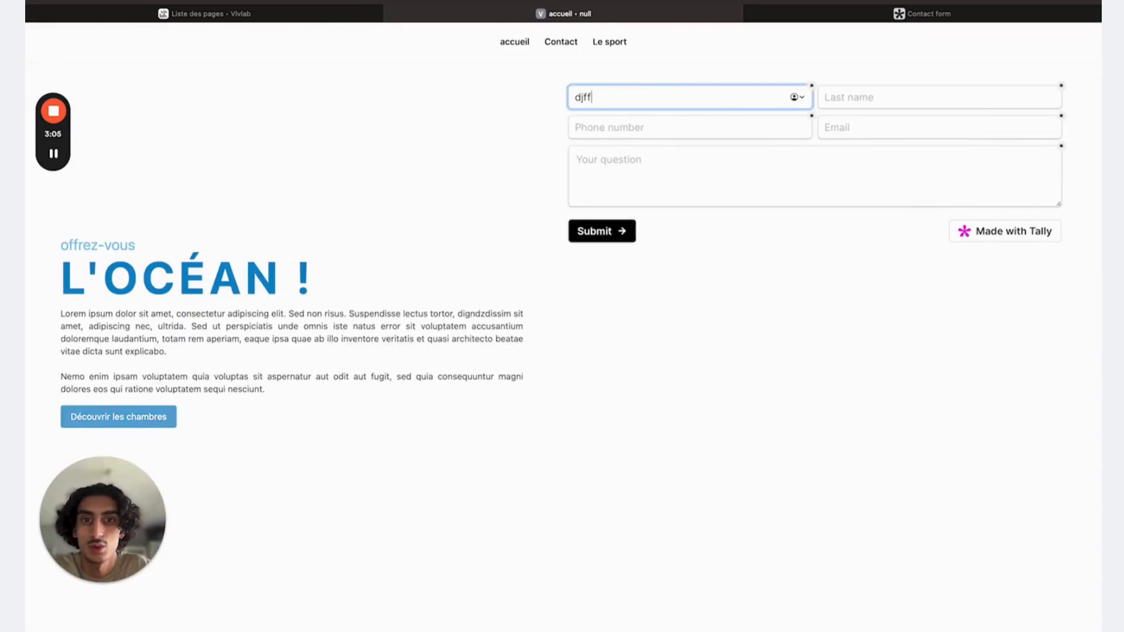
{"action": "key", "text": "BackSpace"}
{"action": "key", "text": "BackSpace"}
{"action": "key", "text": "BackSpace"}
{"action": "key", "text": "BackSpace"}
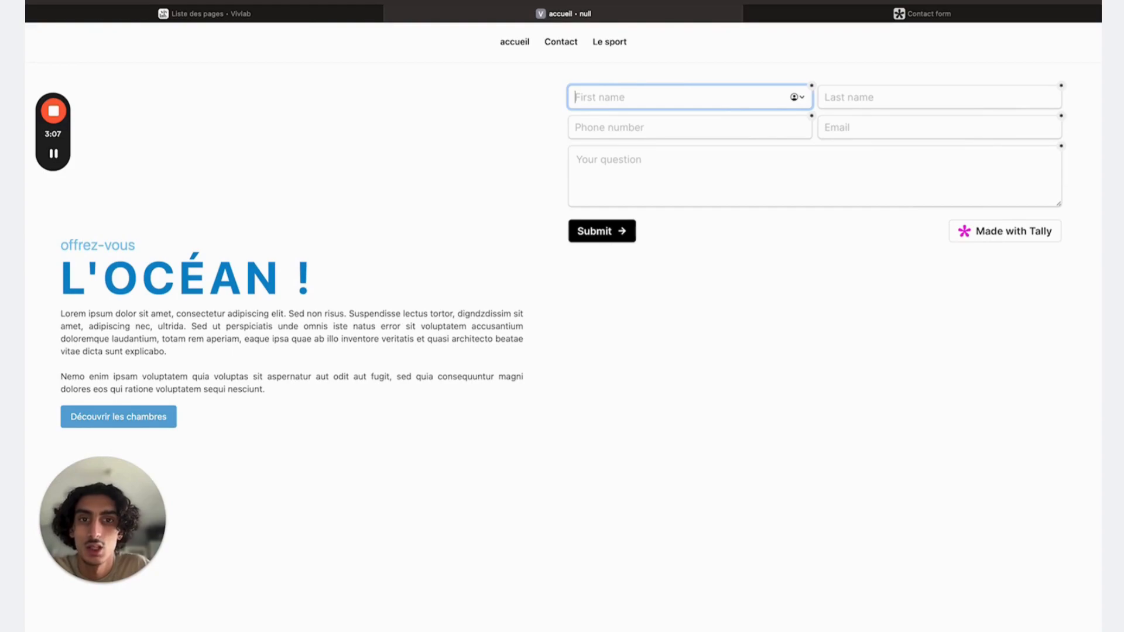
{"action": "left_click", "coordinate": [345, 16]}
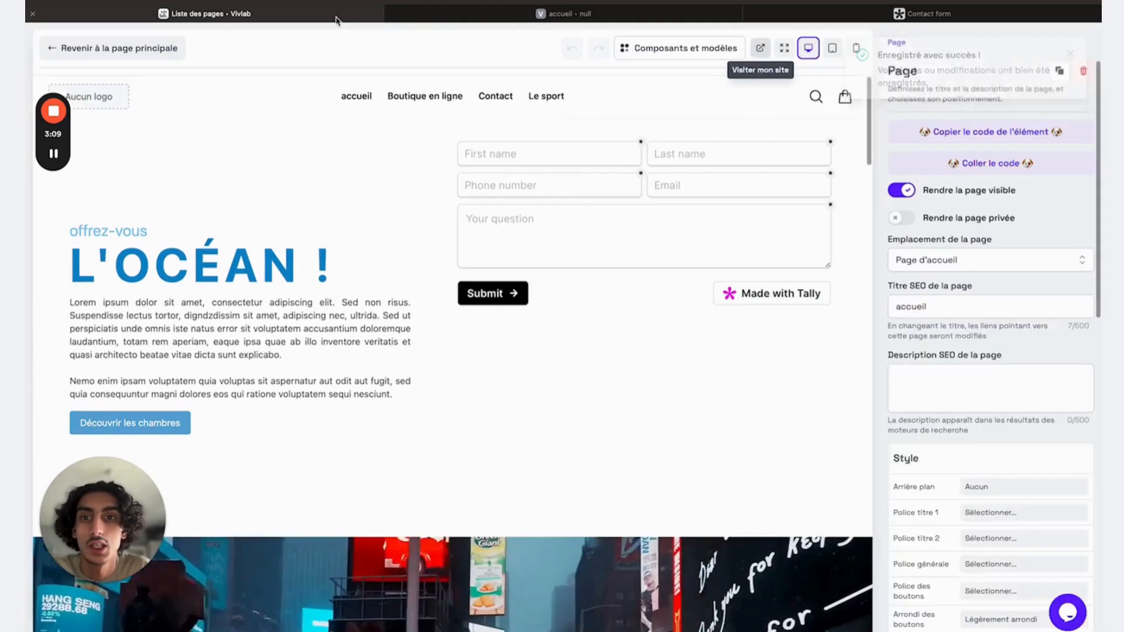